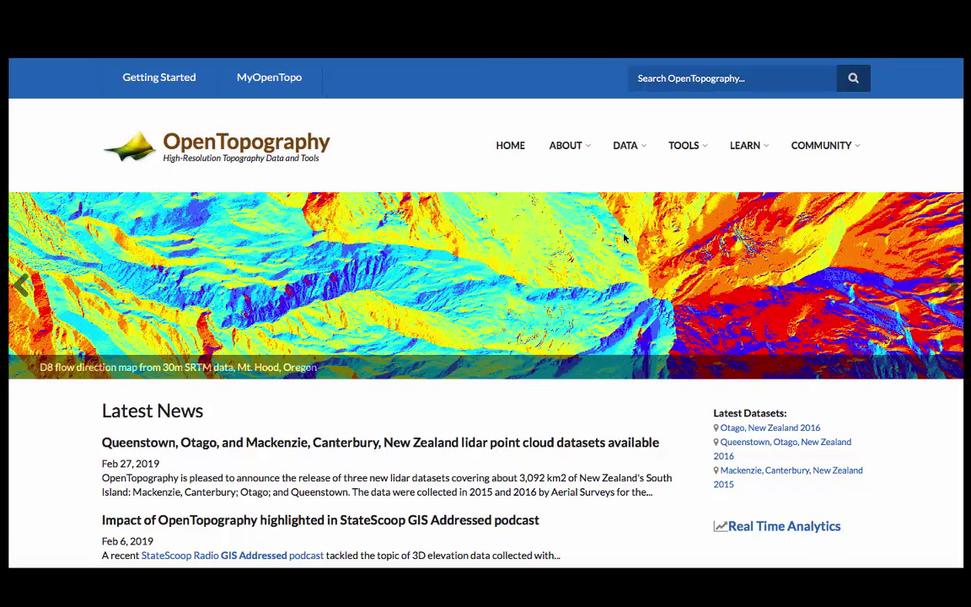
- Open the Find Topography Data map and zoom in
click(626, 147)
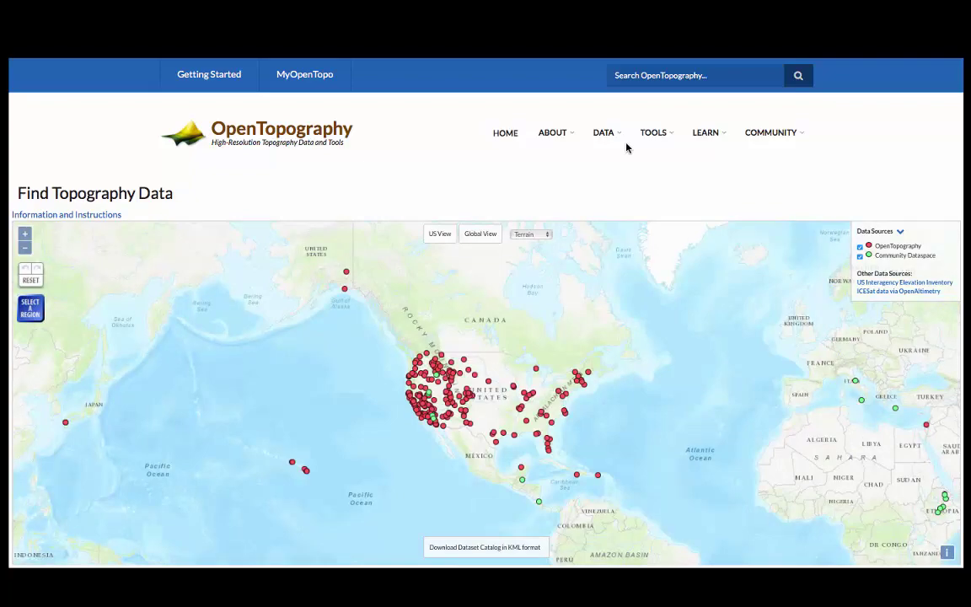
scroll(446, 396, up, 2)
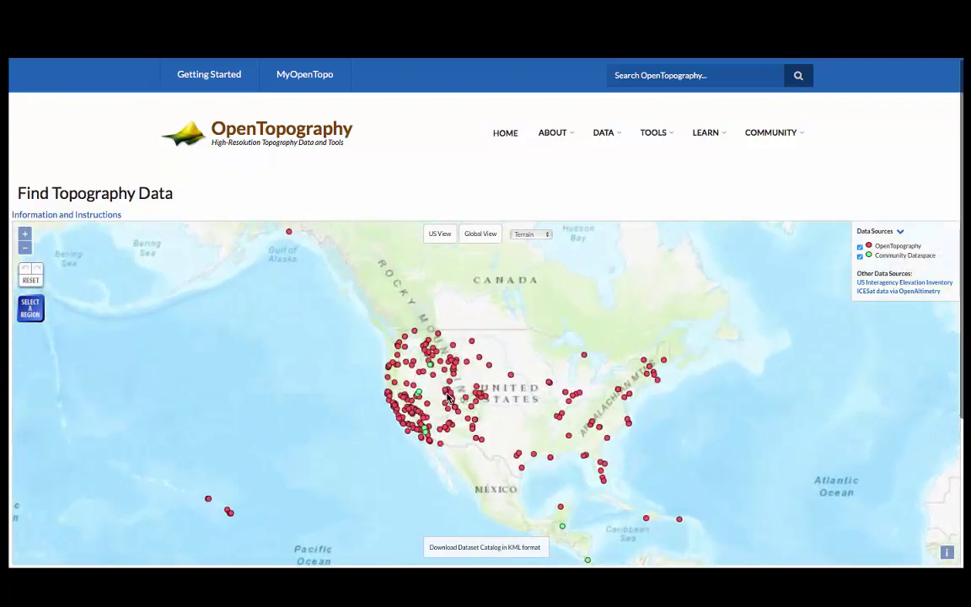
scroll(447, 396, up, 3)
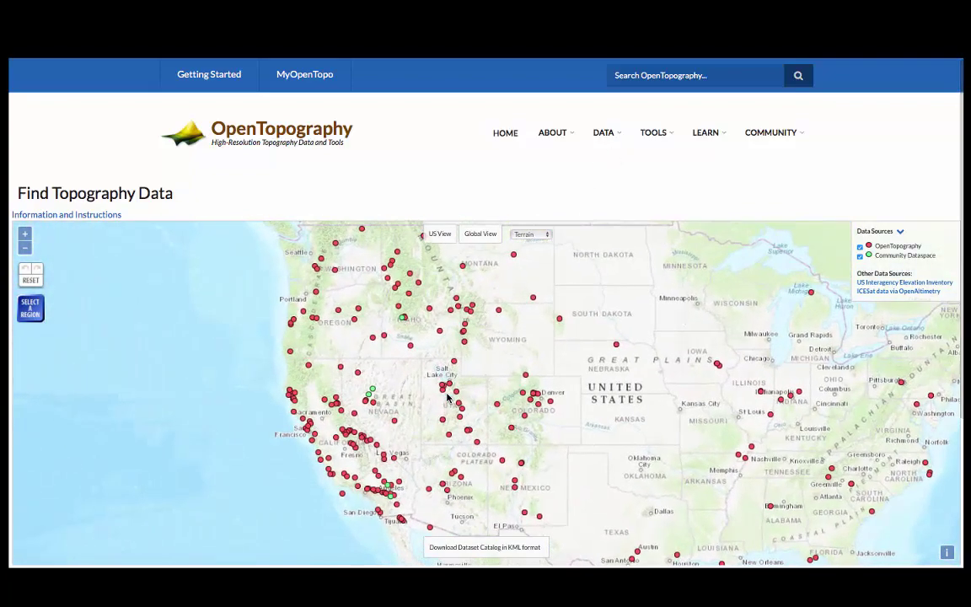
scroll(447, 397, up, 1)
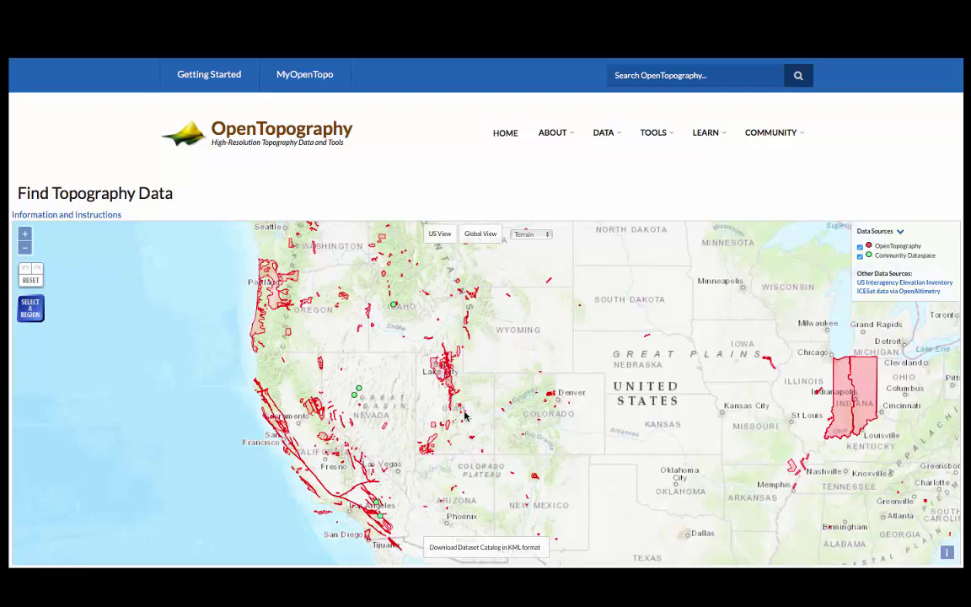
- Center the map on New Mexico and draw a search rectangle over the state
drag(553, 473, 539, 442)
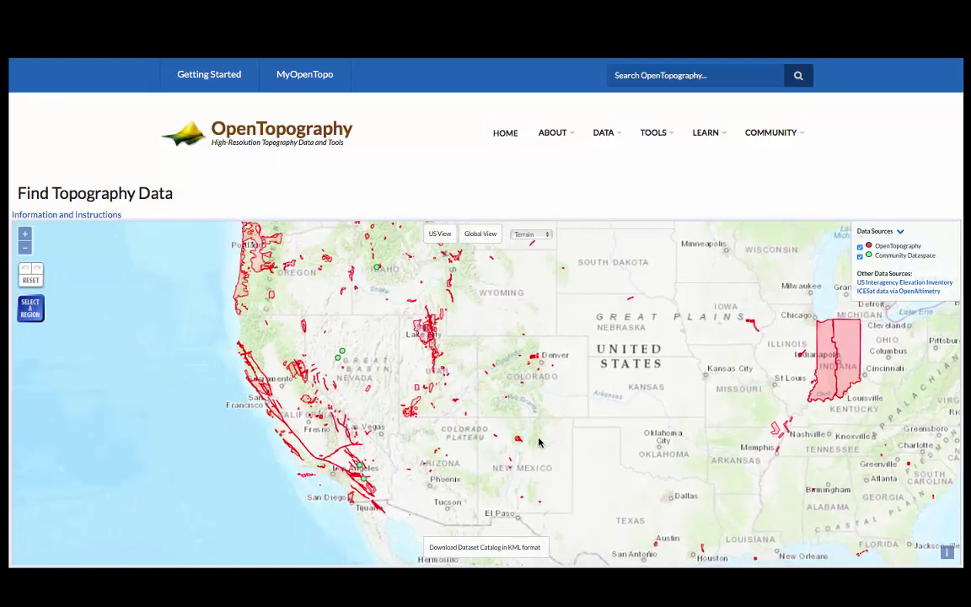
scroll(540, 443, up, 2)
drag(542, 461, 527, 390)
scroll(523, 379, down, 1)
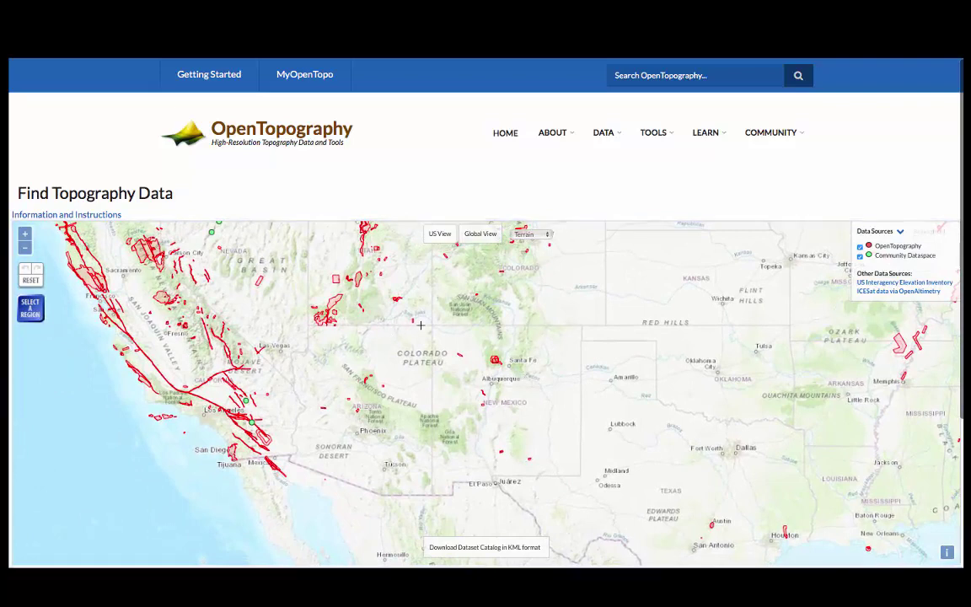
drag(427, 323, 581, 491)
- Scroll the 10 high-resolution results to the White Sands and Jemez River surveys
scroll(773, 170, down, 3)
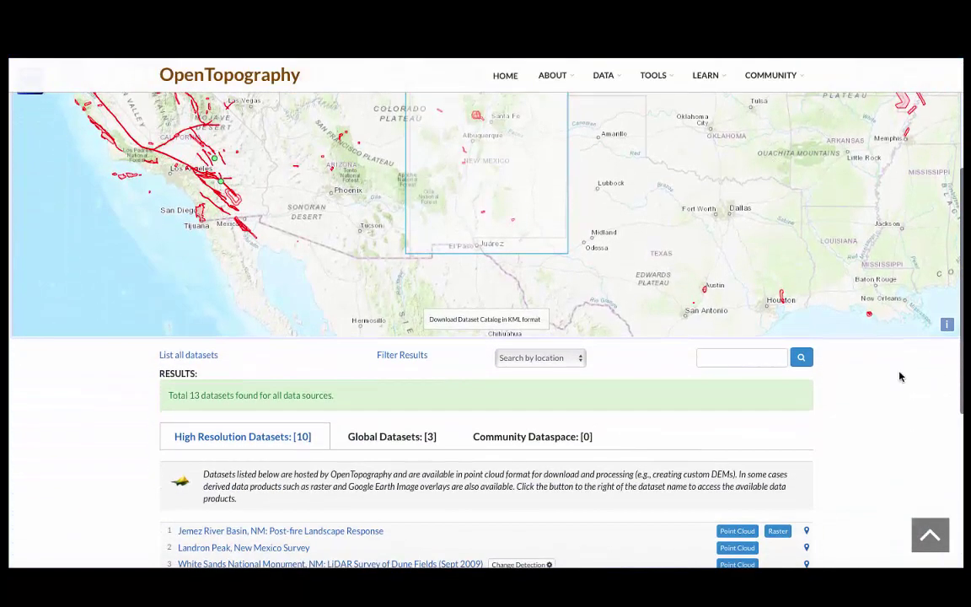
scroll(877, 436, down, 1)
scroll(874, 449, down, 2)
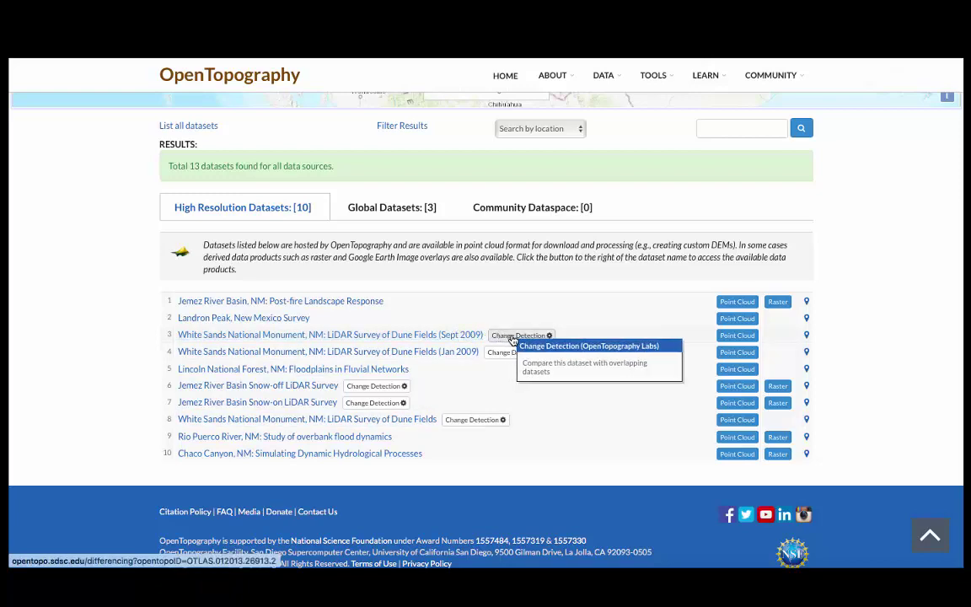
click(511, 336)
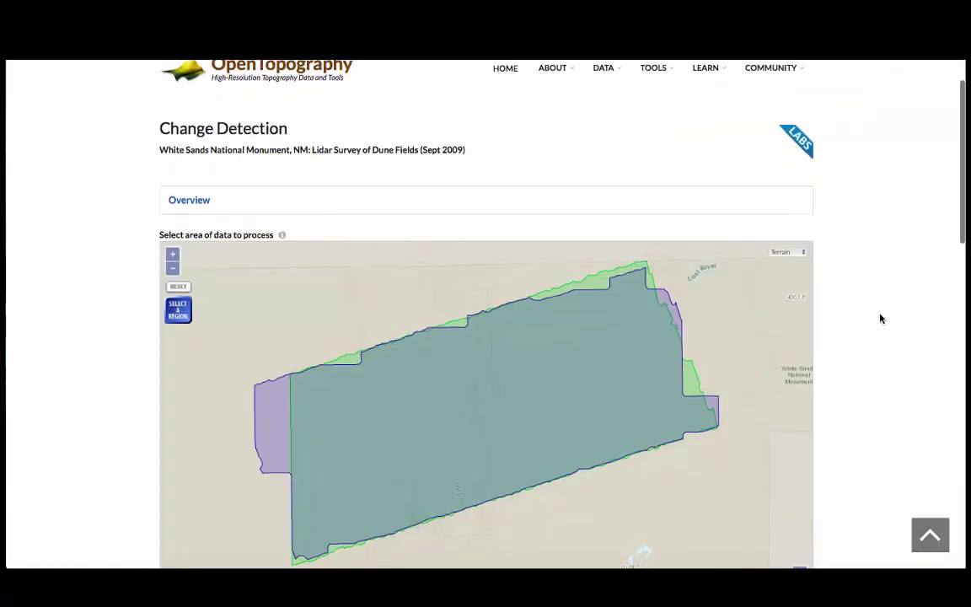
scroll(877, 316, down, 1)
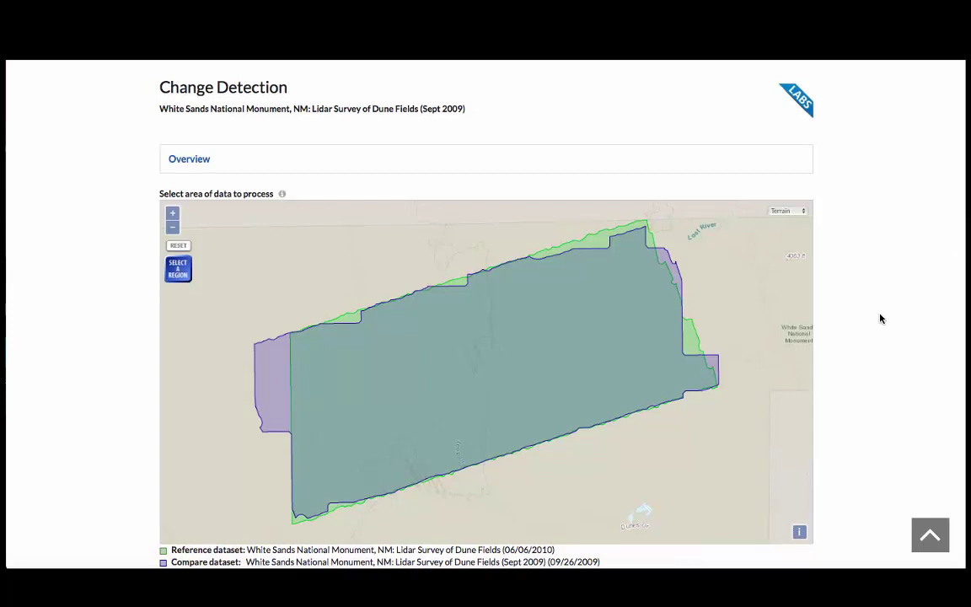
scroll(881, 319, down, 1)
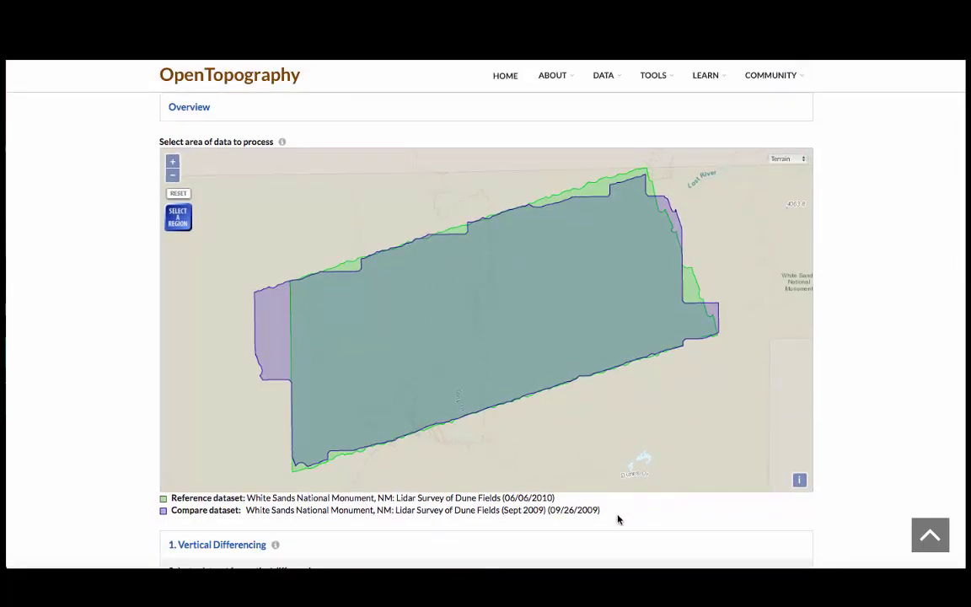
drag(602, 511, 339, 511)
drag(558, 498, 400, 499)
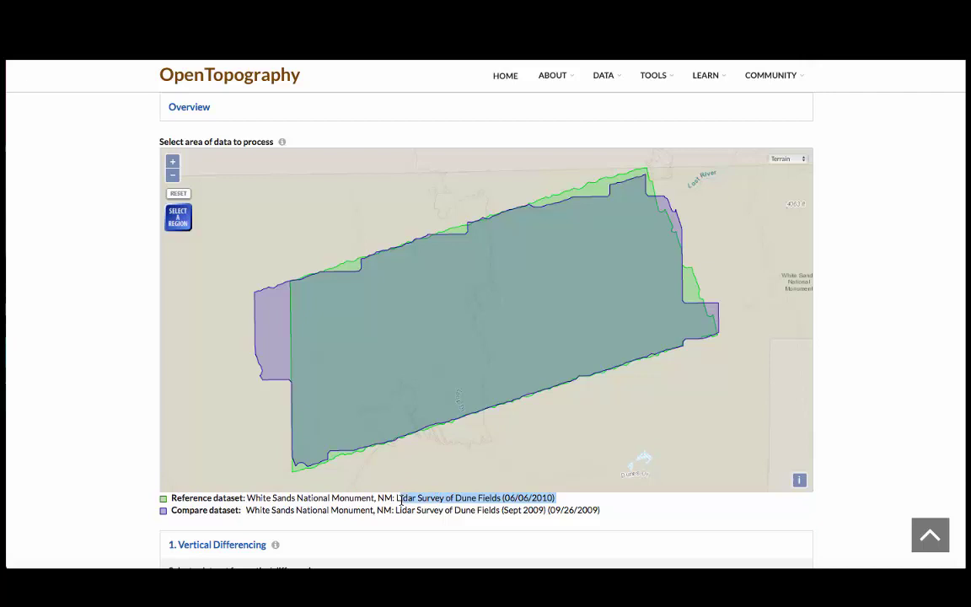
drag(401, 502, 397, 499)
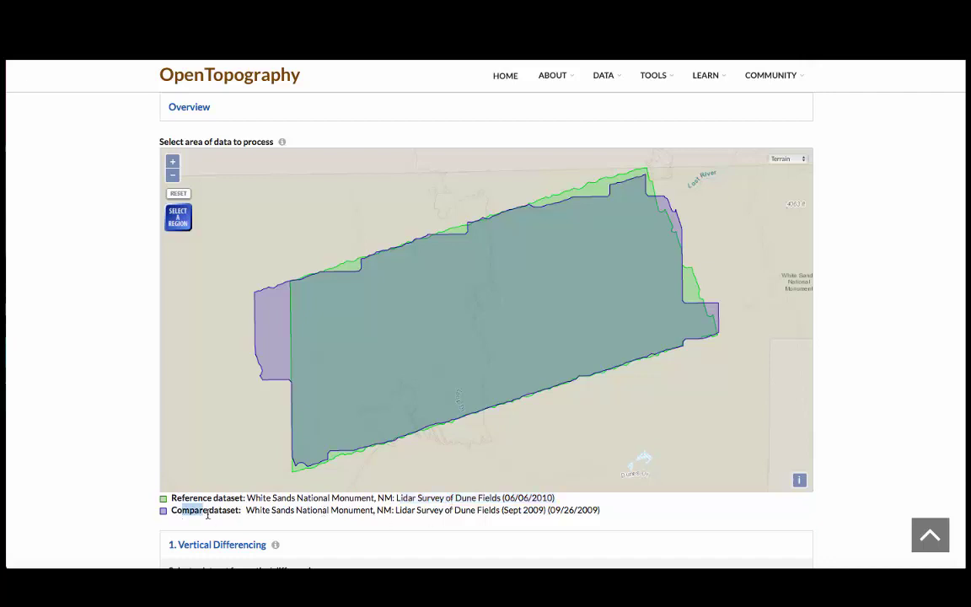
drag(214, 515, 222, 509)
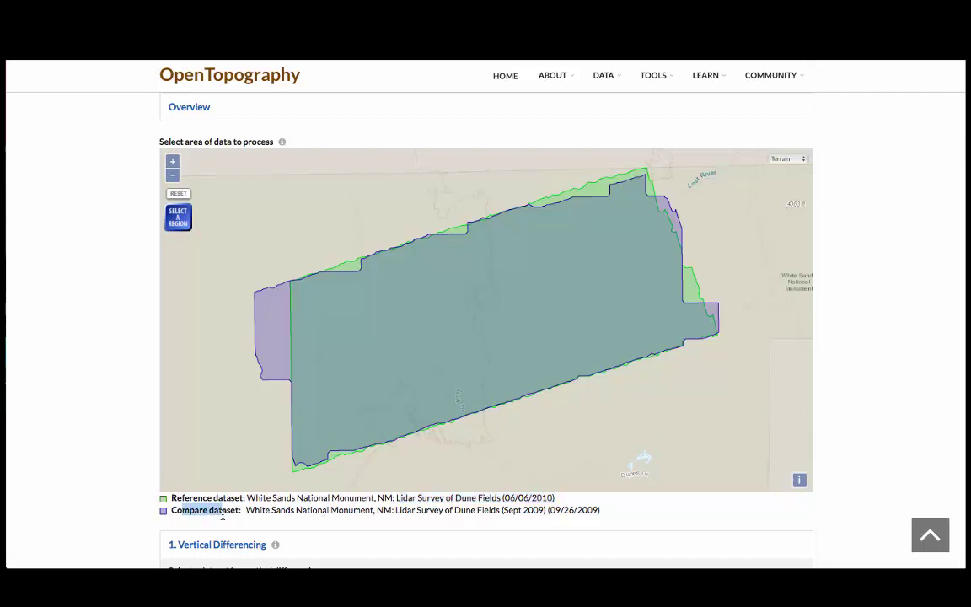
click(508, 510)
drag(508, 510, 549, 511)
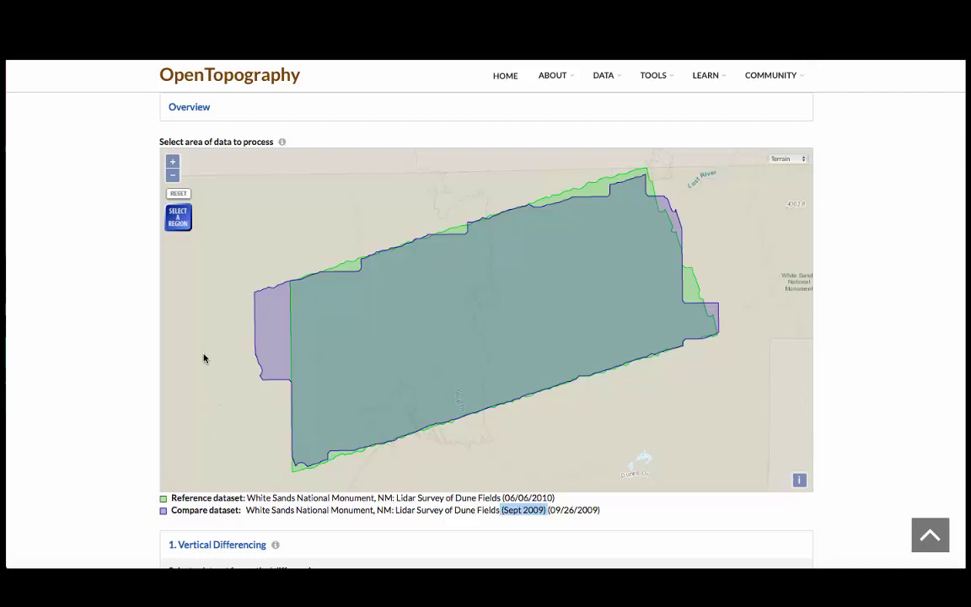
click(178, 217)
- Draw a roughly 51,938,000-point processing rectangle inside the White Sands footprints and list differencing datasets
drag(427, 275, 546, 351)
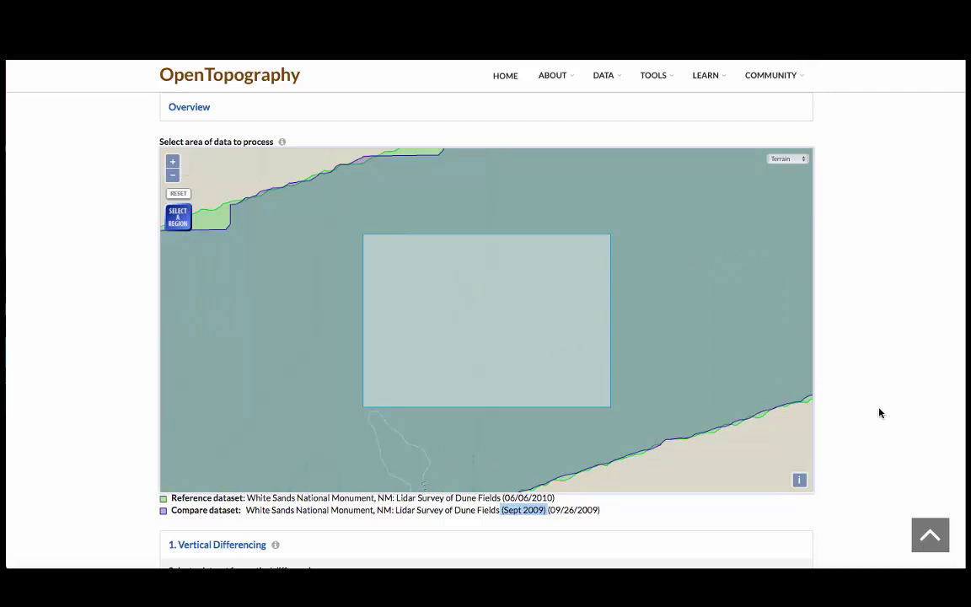
scroll(879, 413, down, 5)
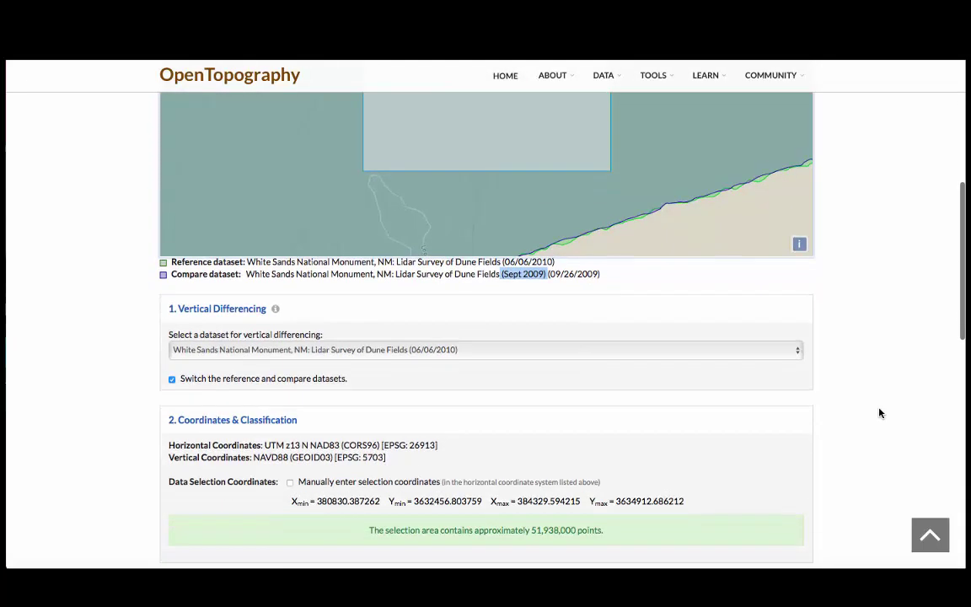
scroll(879, 413, down, 1)
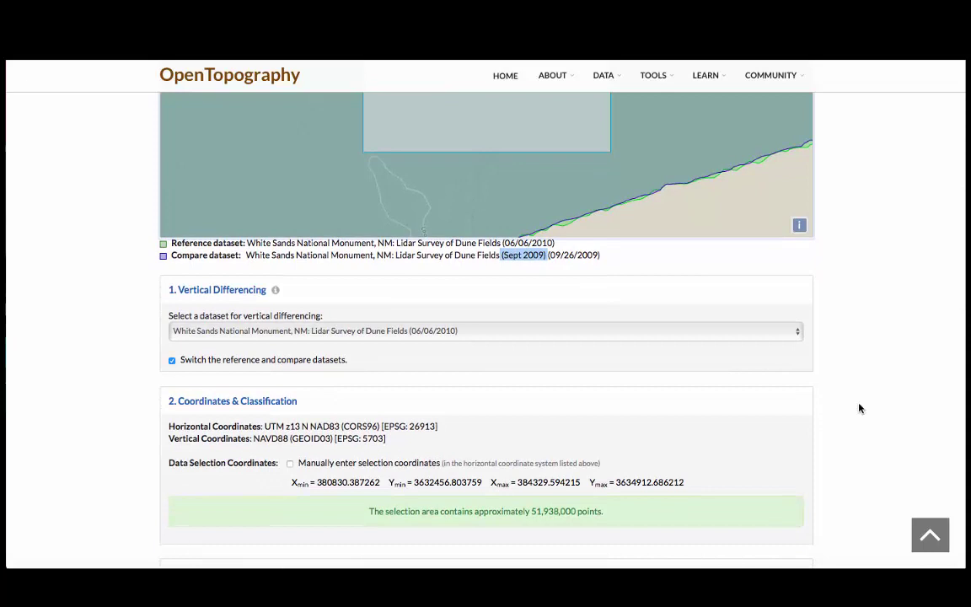
click(708, 337)
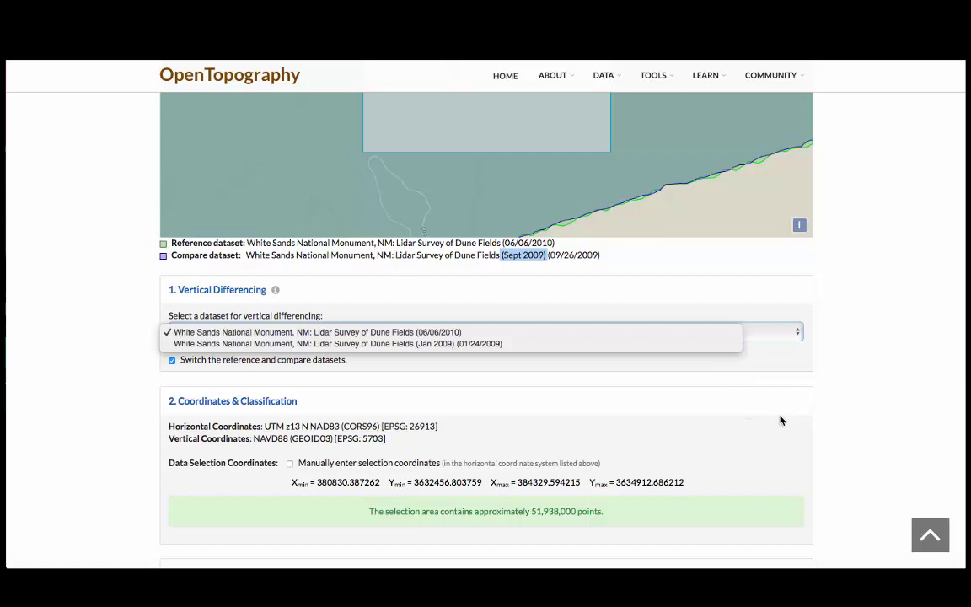
- Keep the 06/06/2010 survey, leaving grid resolution 1.0 and maximum triangle size 50
click(862, 436)
scroll(862, 435, down, 3)
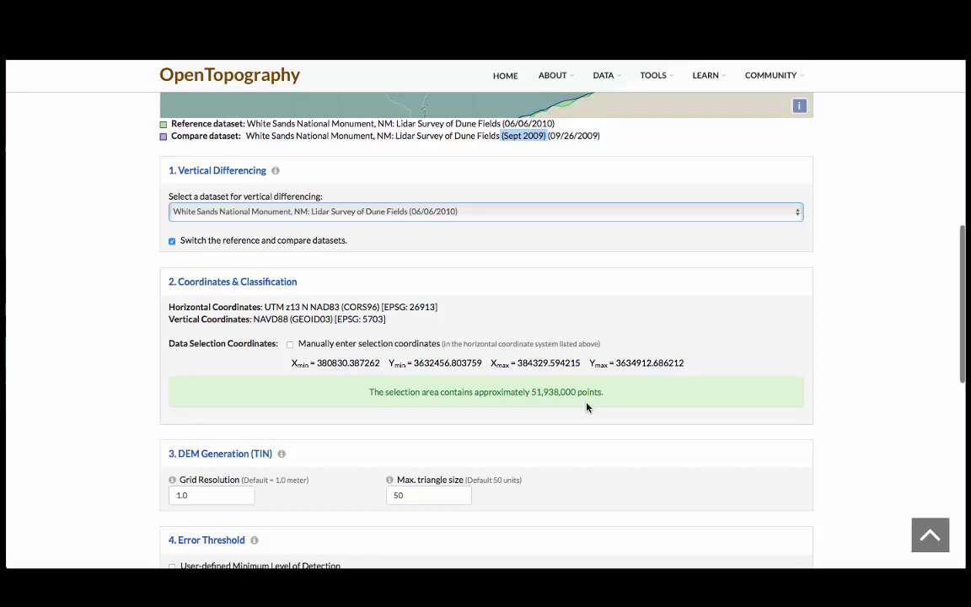
scroll(587, 407, down, 2)
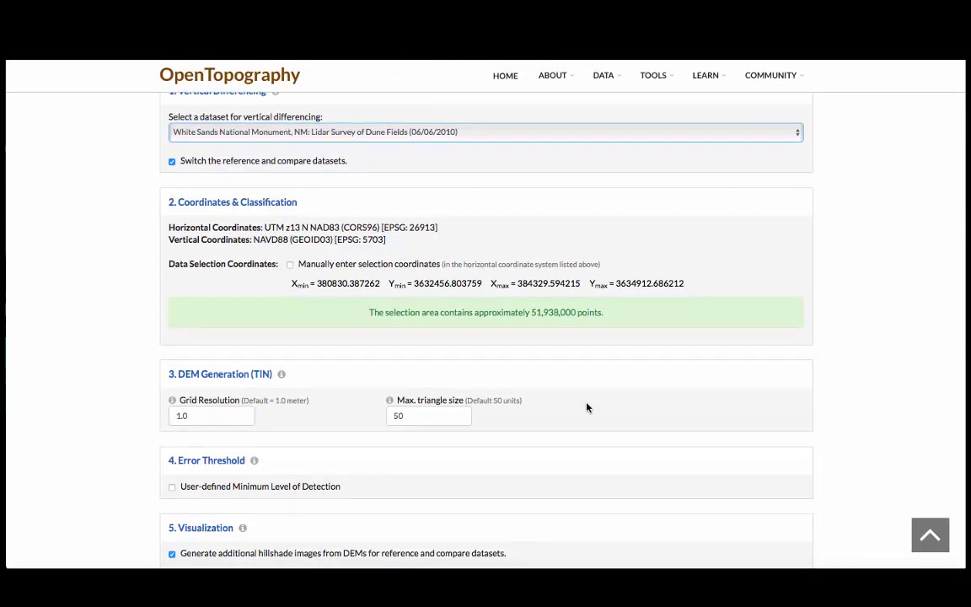
scroll(588, 407, down, 1)
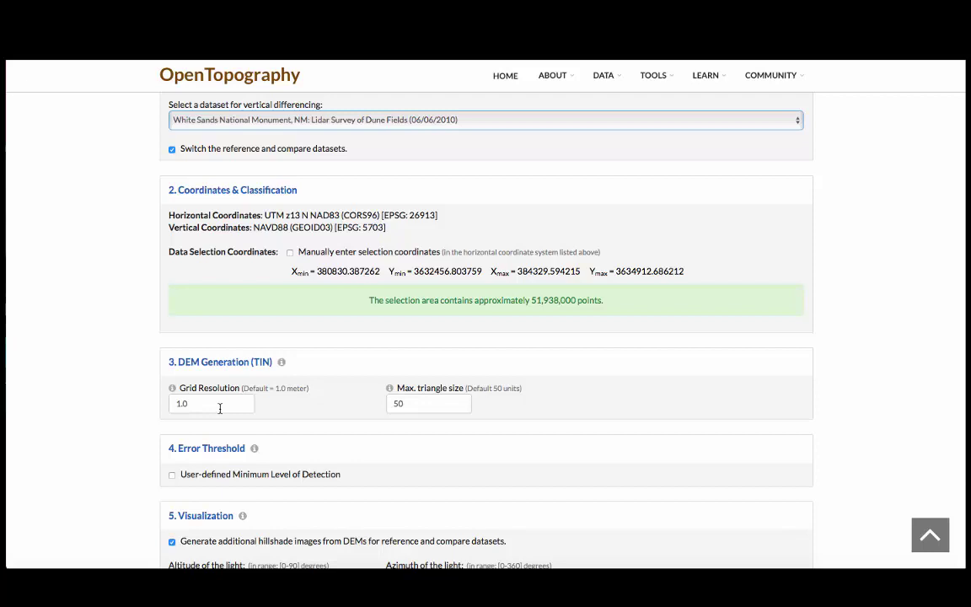
drag(211, 407, 172, 405)
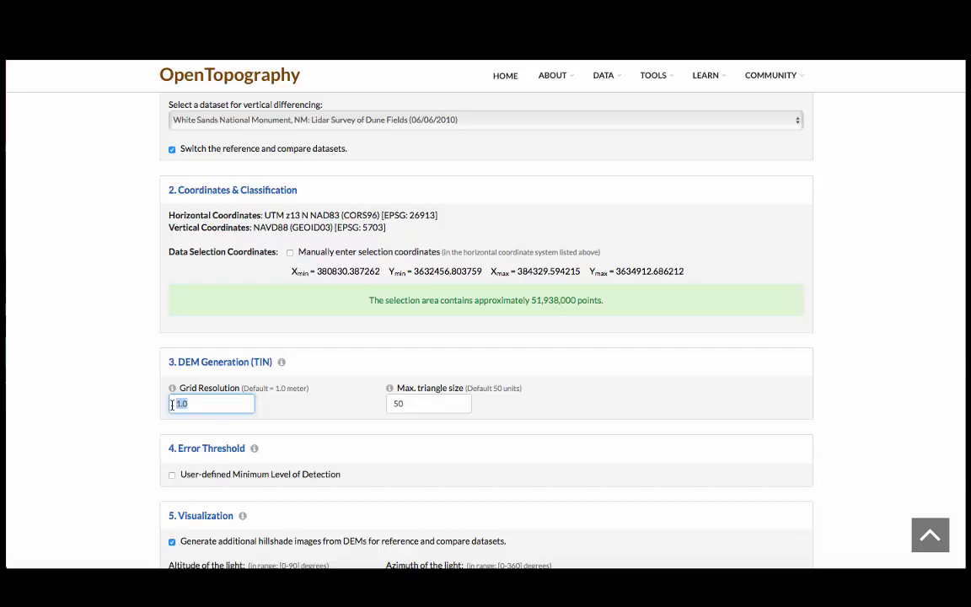
scroll(172, 404, down, 4)
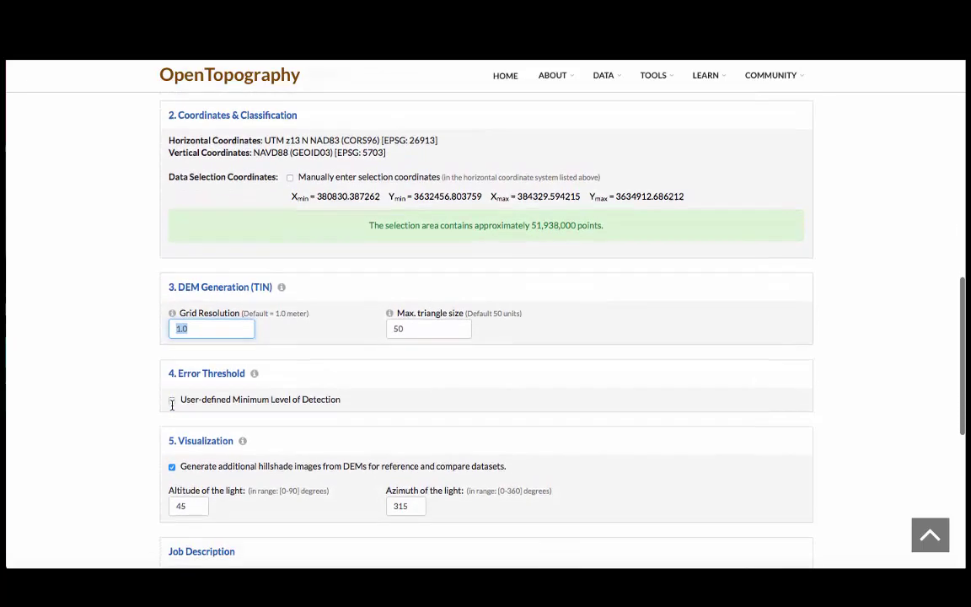
scroll(177, 371, down, 1)
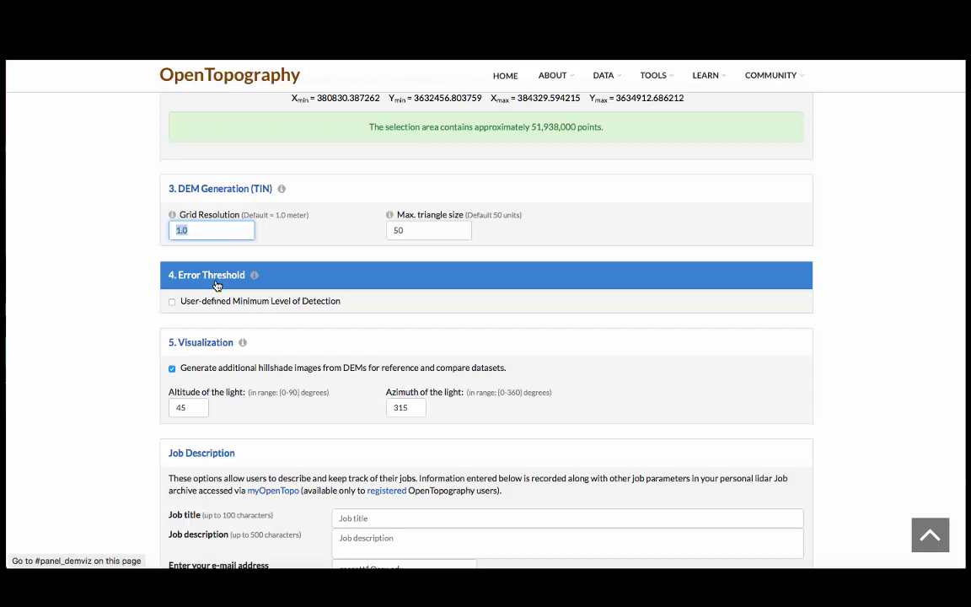
- Enable a user-defined minimum level of detection with a 0.5 m error threshold
click(172, 303)
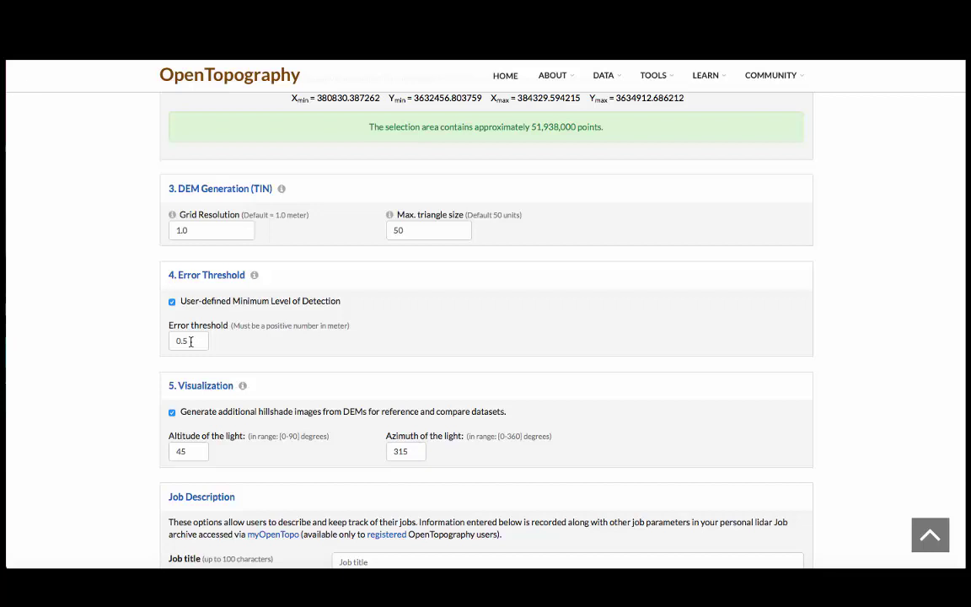
drag(191, 340, 169, 340)
triple_click(220, 385)
scroll(250, 403, down, 1)
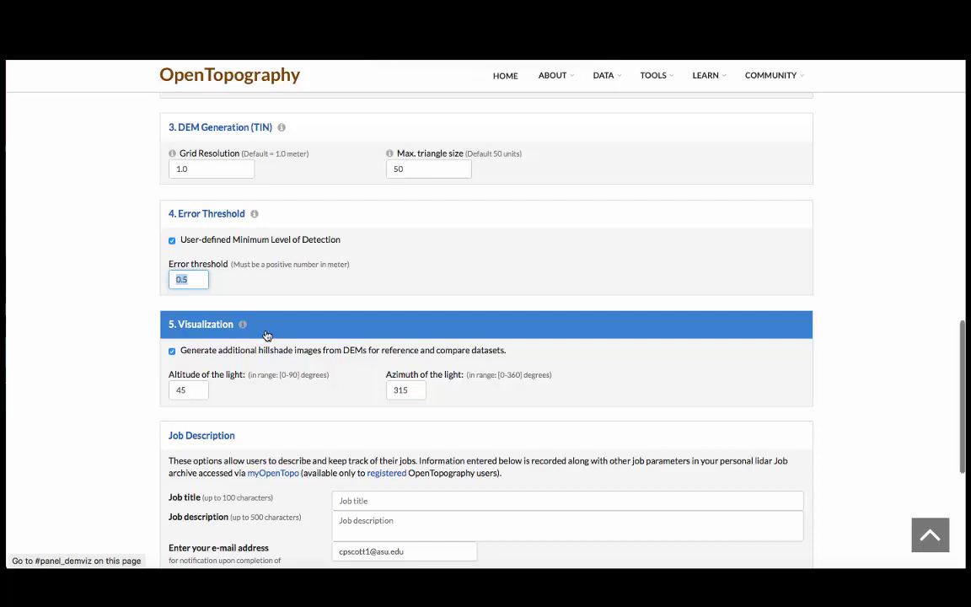
- Title the job 'white sands' and submit the vertical differencing job
scroll(253, 346, down, 1)
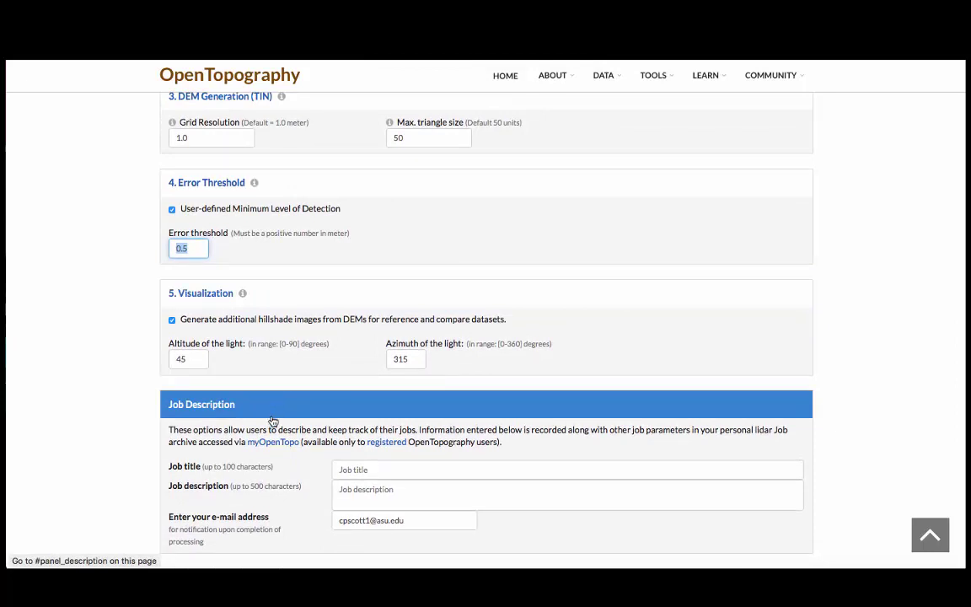
click(400, 471)
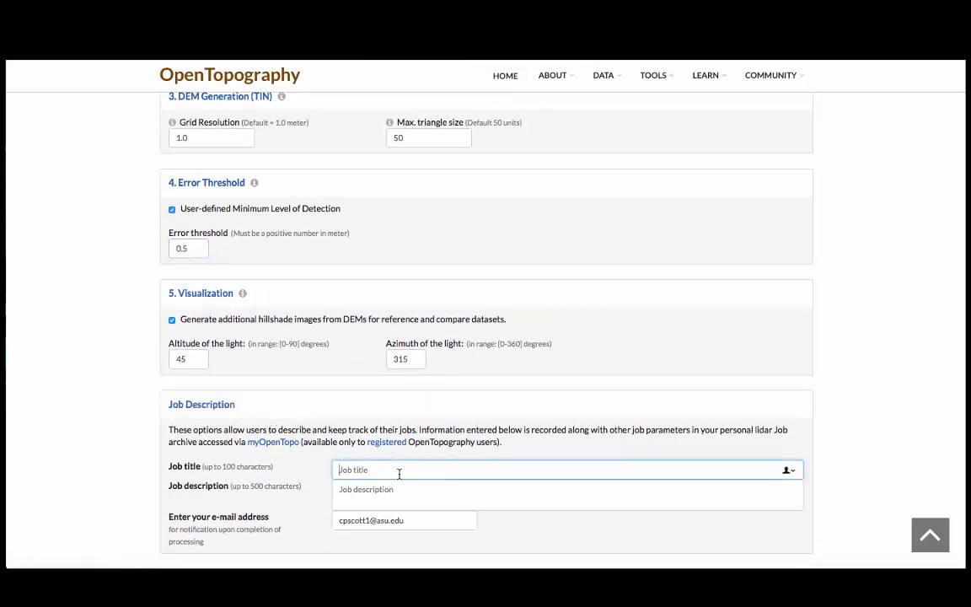
text(white sands)
scroll(400, 478, down, 3)
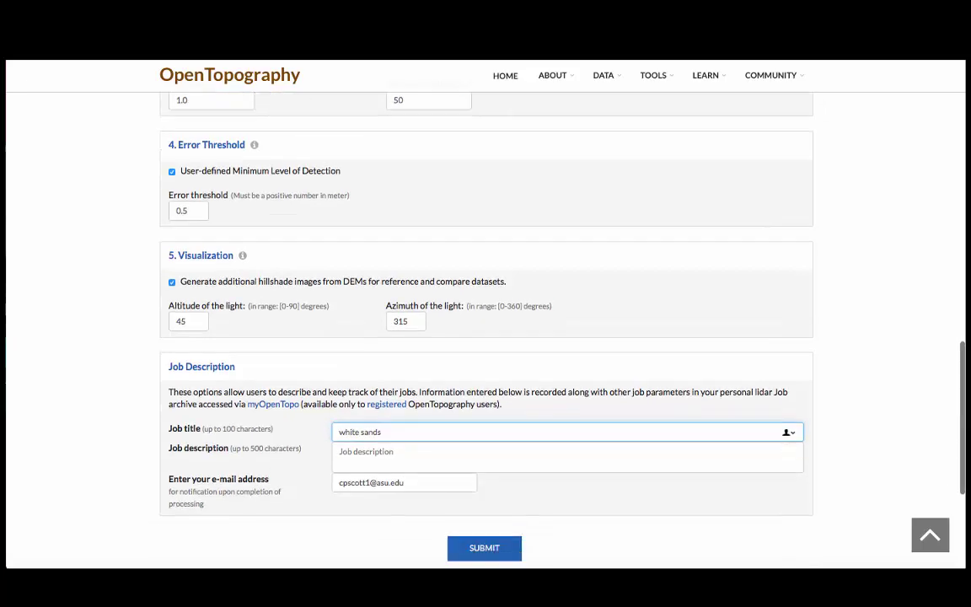
click(452, 476)
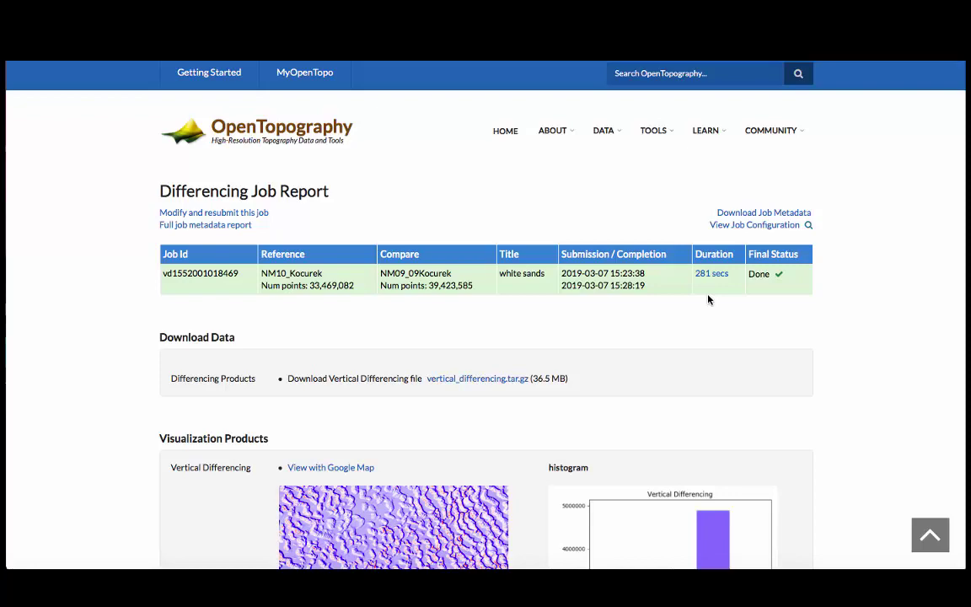
- Scroll to the Visualization Products showing the change map and its histogram
scroll(708, 299, down, 3)
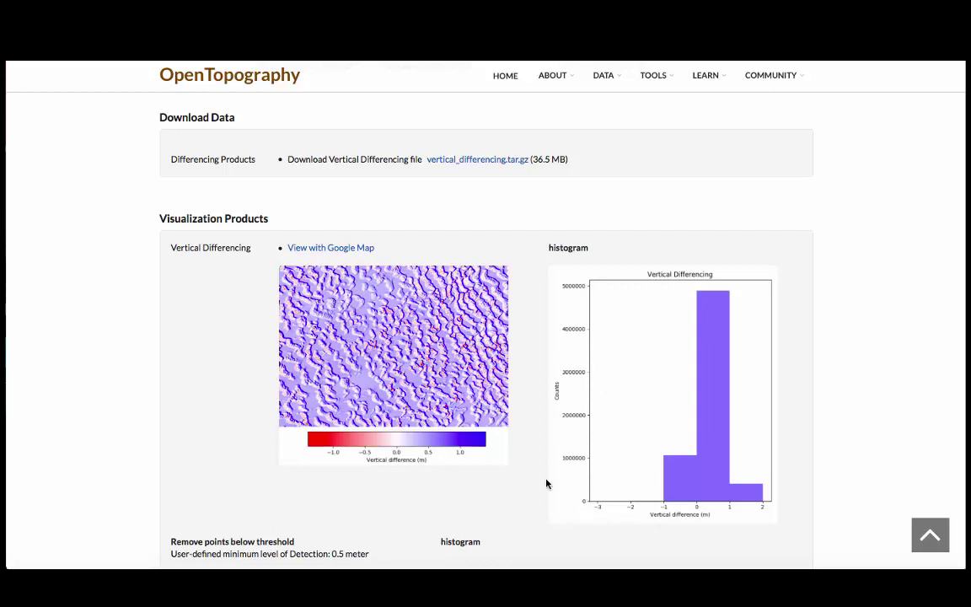
scroll(546, 483, down, 3)
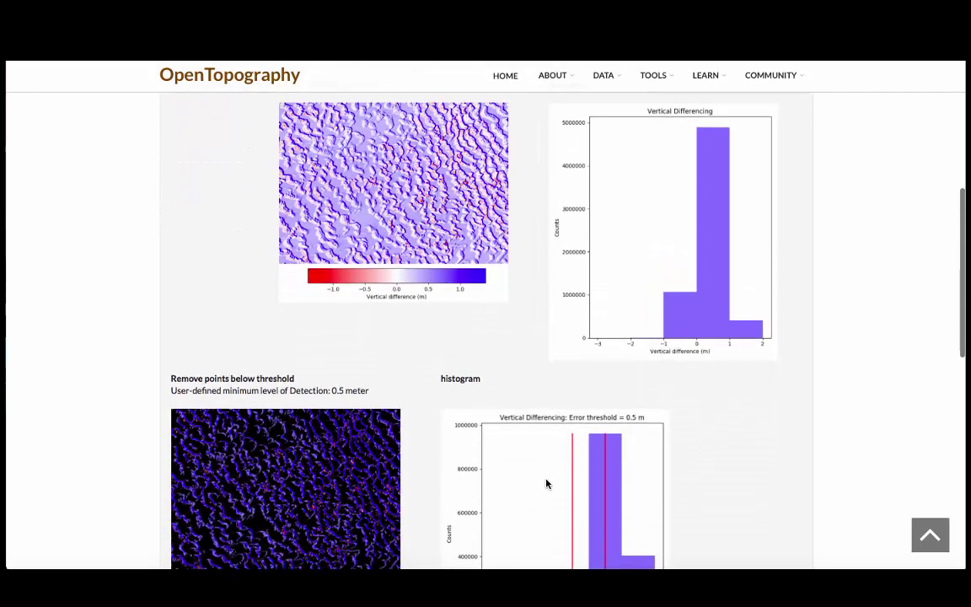
scroll(546, 484, down, 2)
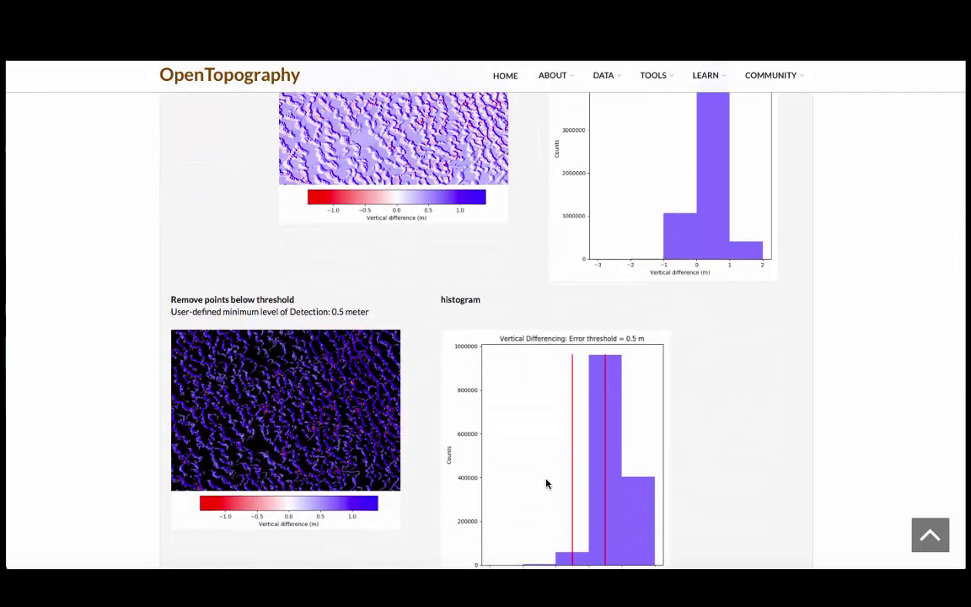
scroll(546, 483, down, 1)
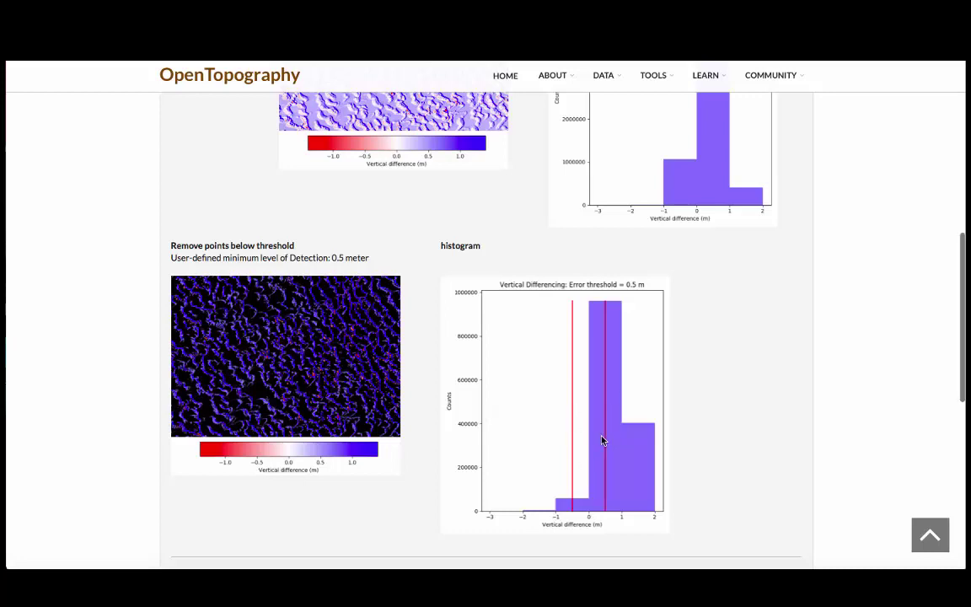
scroll(603, 440, down, 3)
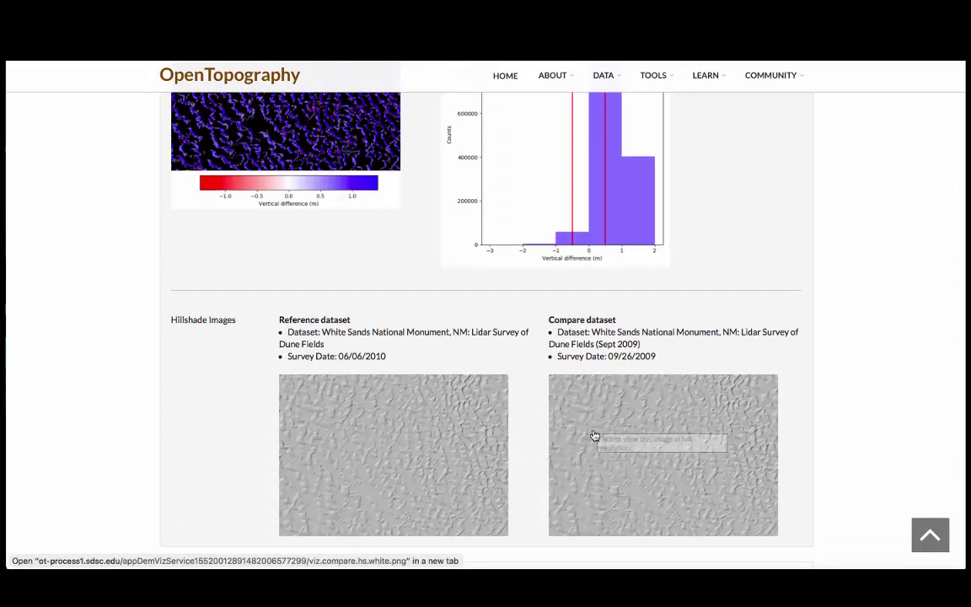
scroll(572, 303, up, 5)
scroll(573, 285, up, 2)
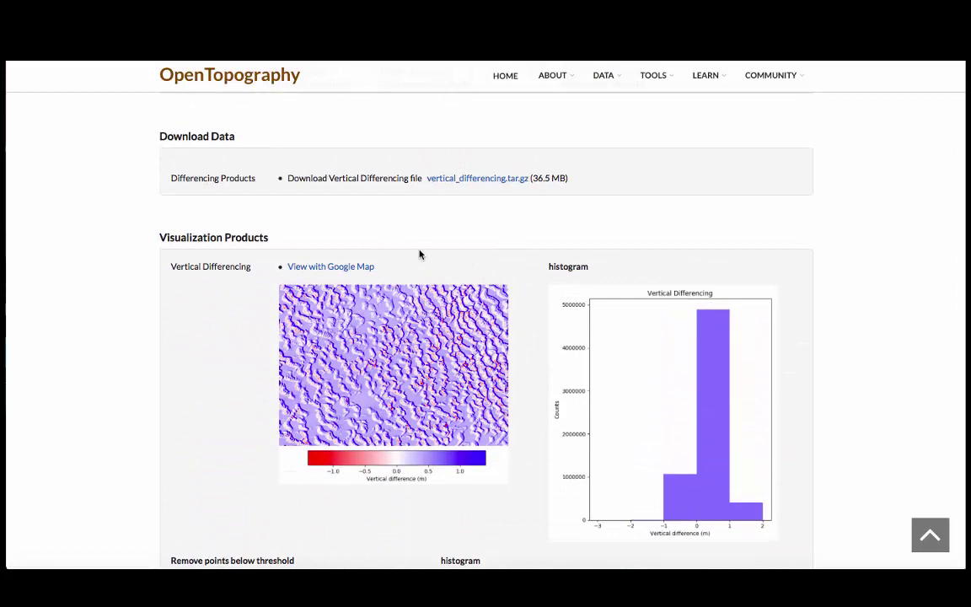
- Open the change map in Google Maps and show the reference and compare hillshade layers
click(364, 267)
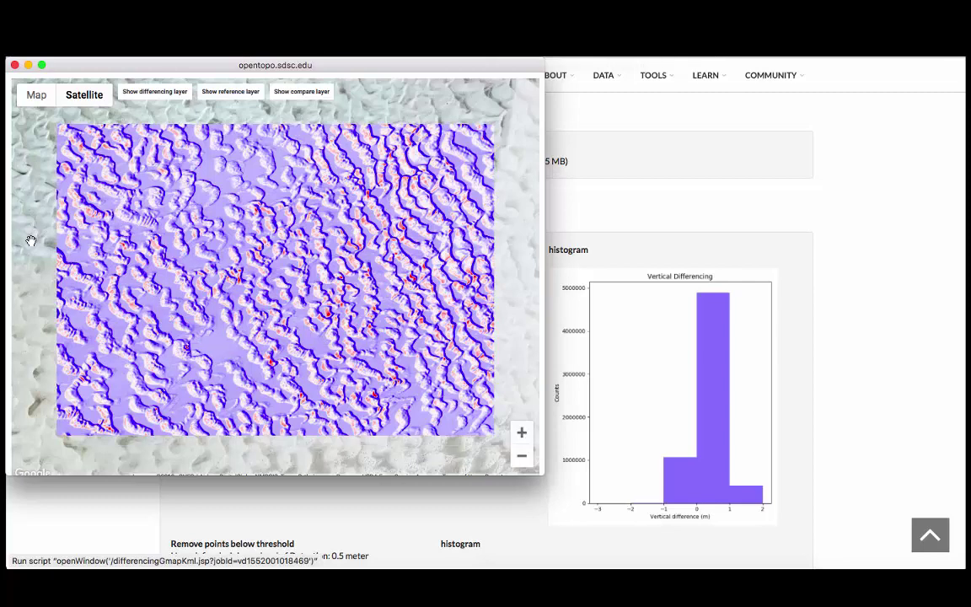
click(239, 98)
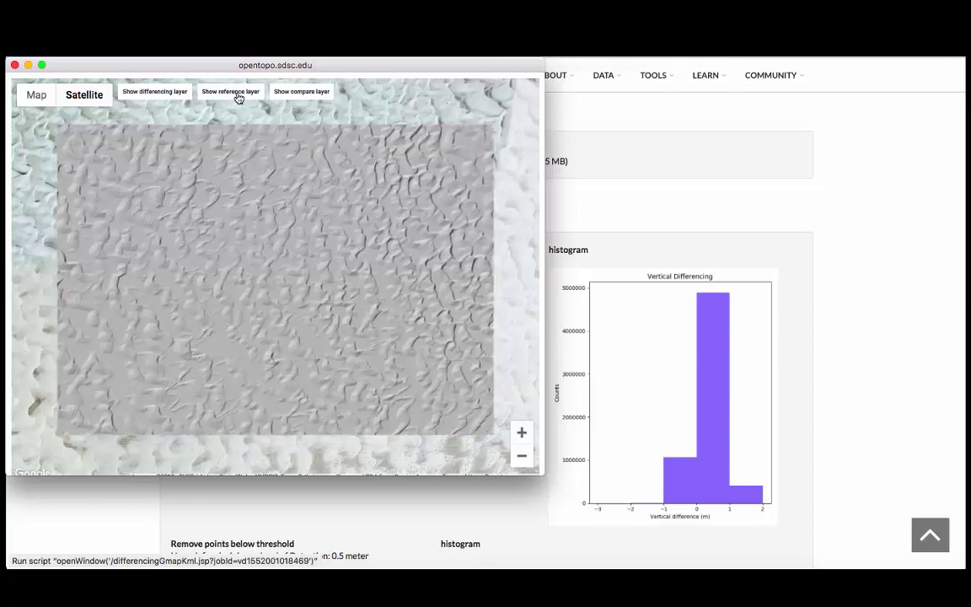
click(311, 98)
click(312, 98)
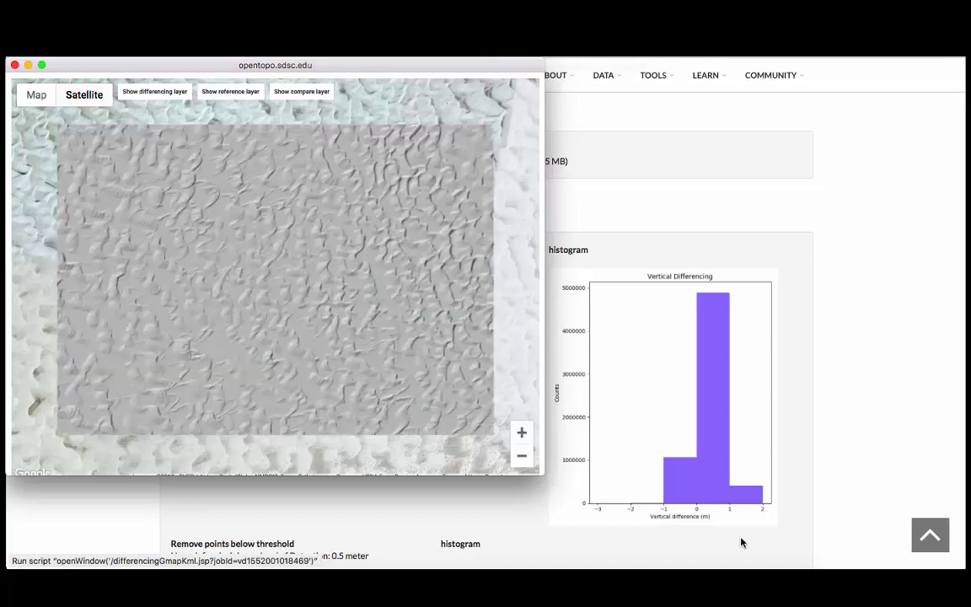